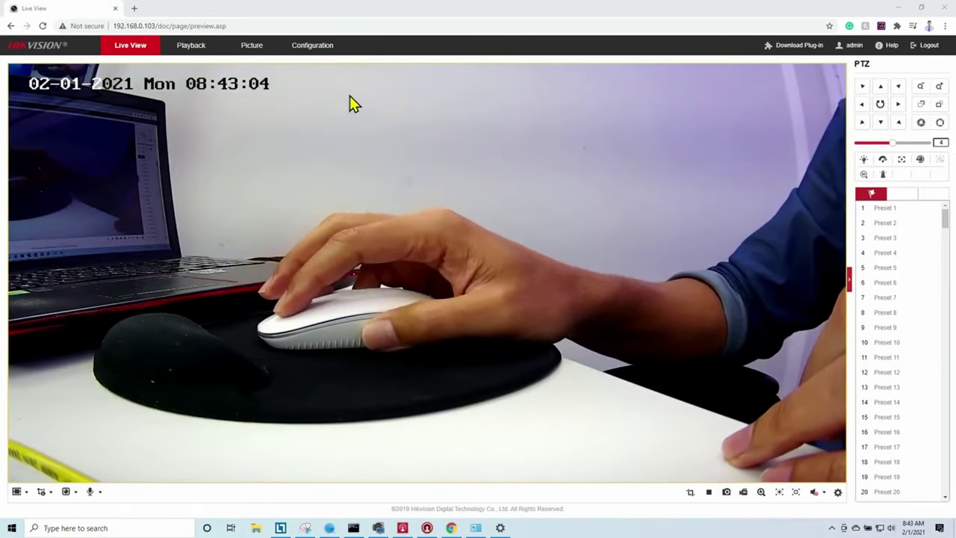
Log out of the camera web interface and confirm the Logout? prompt.
click(930, 47)
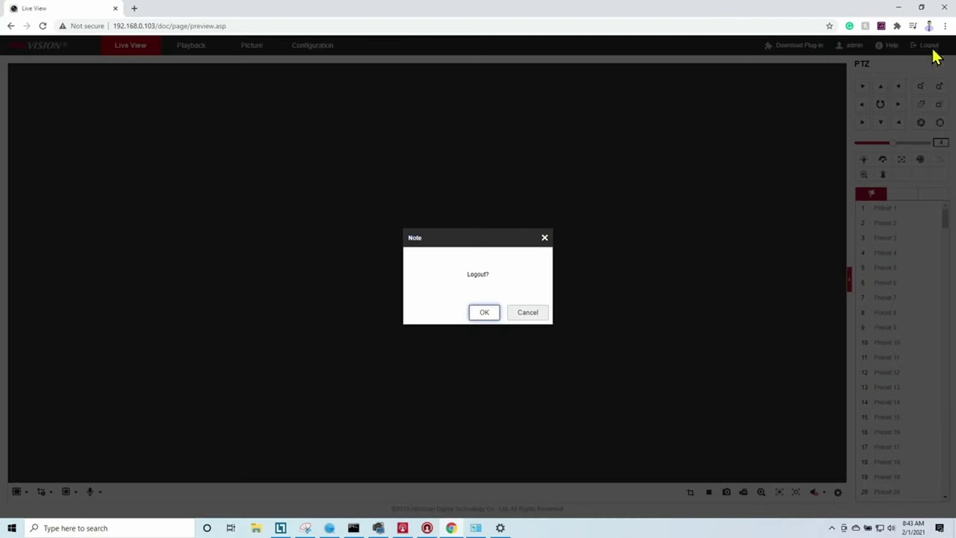
click(484, 313)
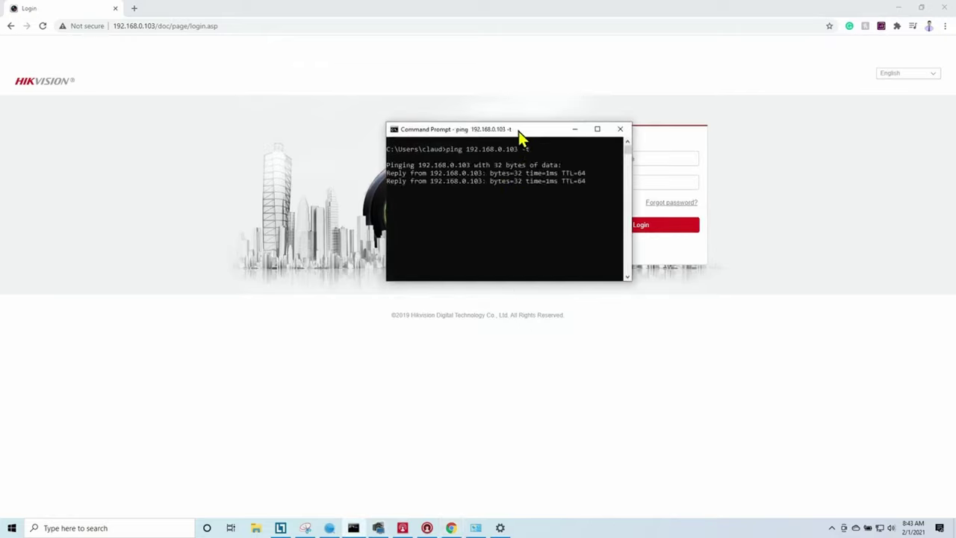
Show SADP listing the camera Active at 192.168.0.103, with the ping window beside it.
drag(520, 137, 366, 127)
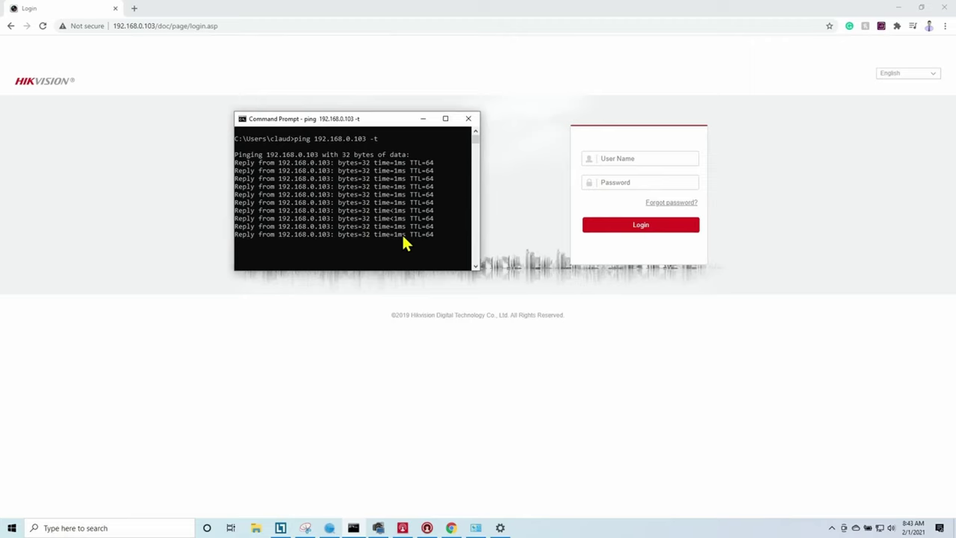
click(330, 530)
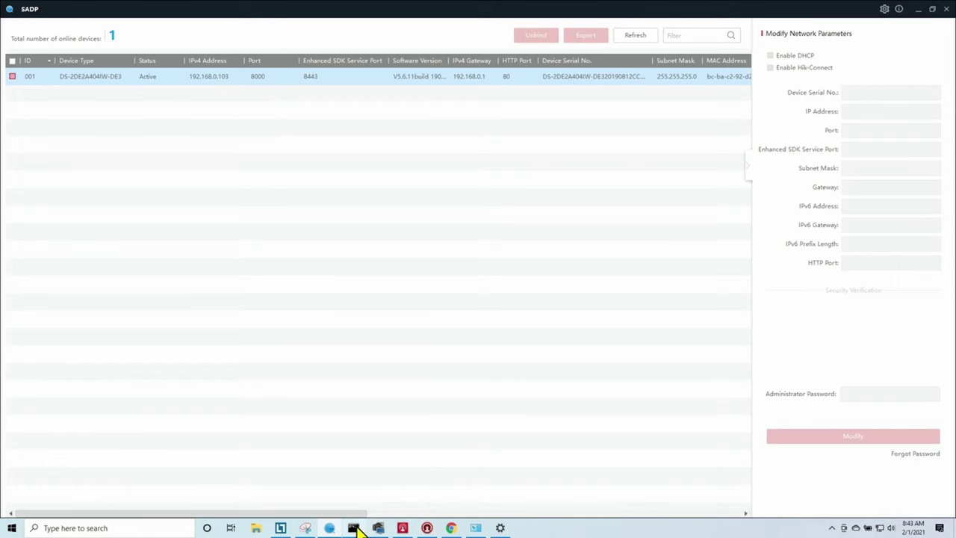
click(354, 528)
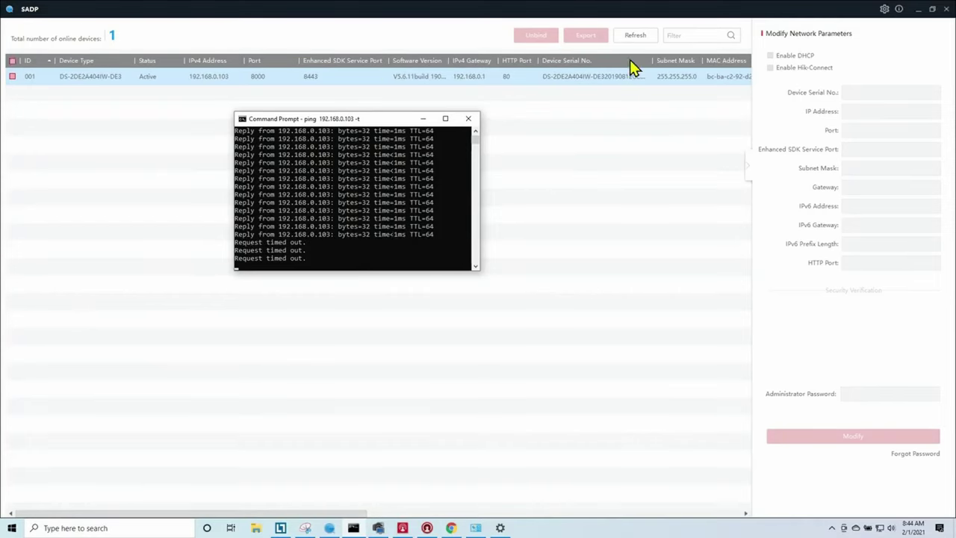
Refresh SADP's device list and keep the ping window in front while the camera reappears.
click(633, 36)
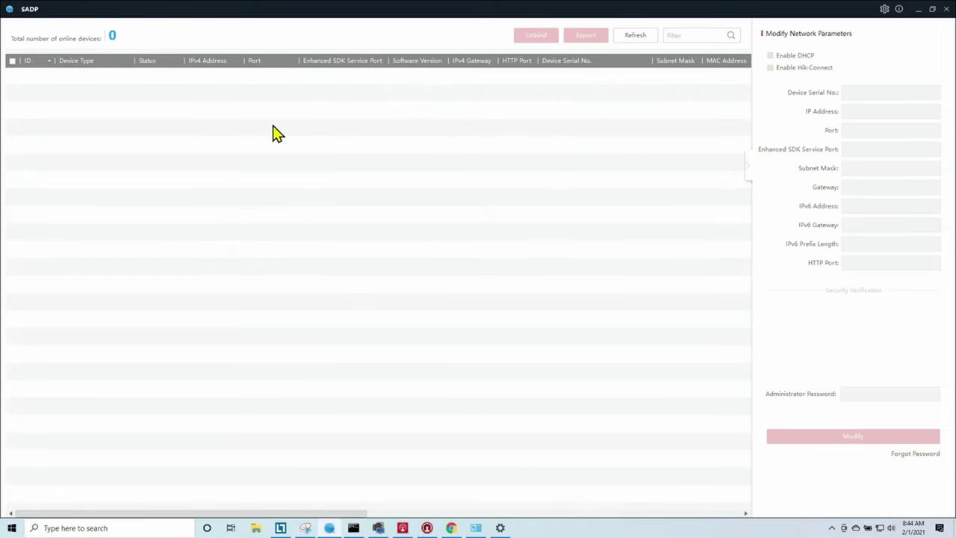
click(354, 528)
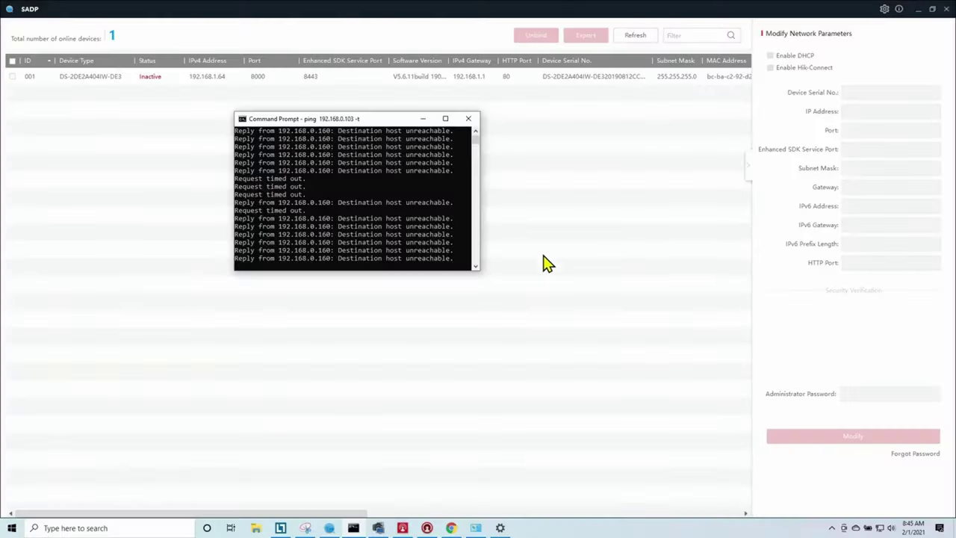
click(212, 83)
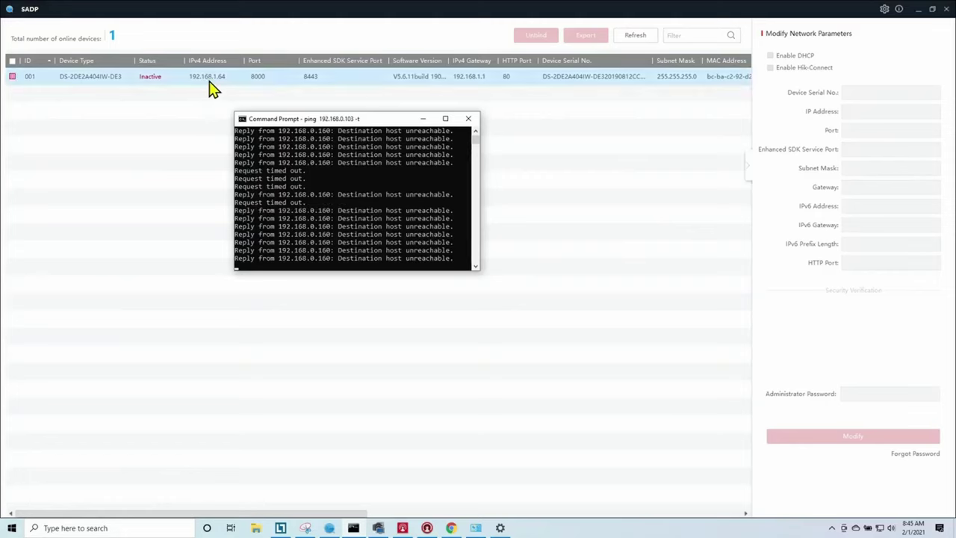
click(81, 94)
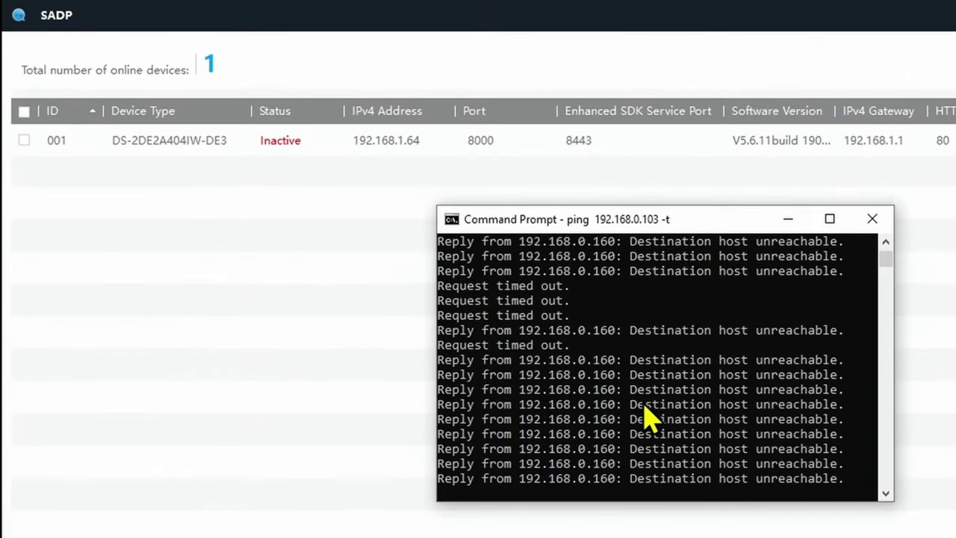
click(364, 142)
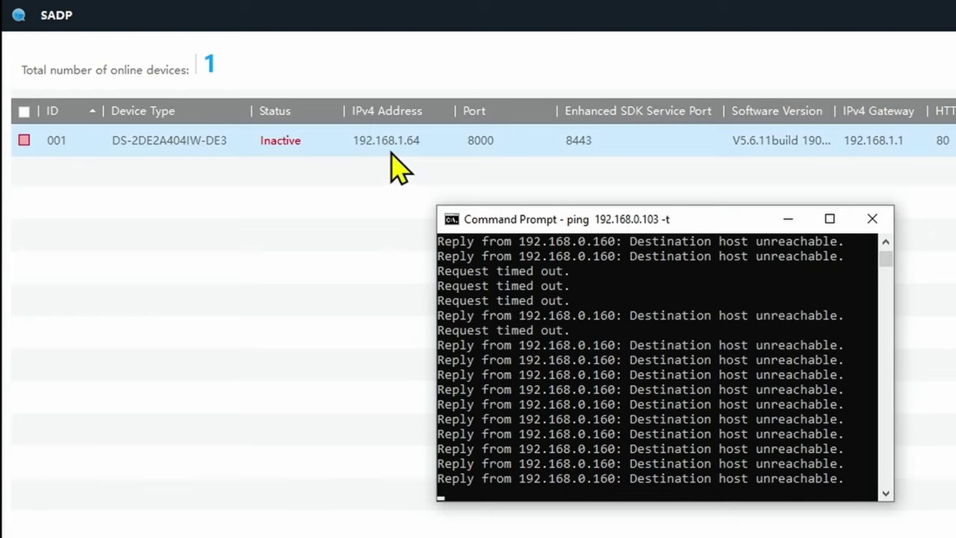
click(544, 159)
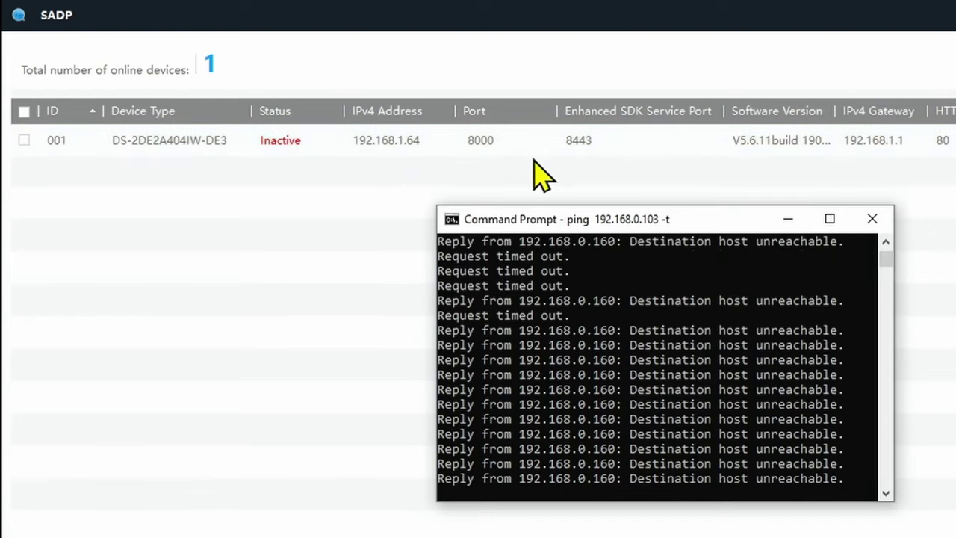
click(281, 154)
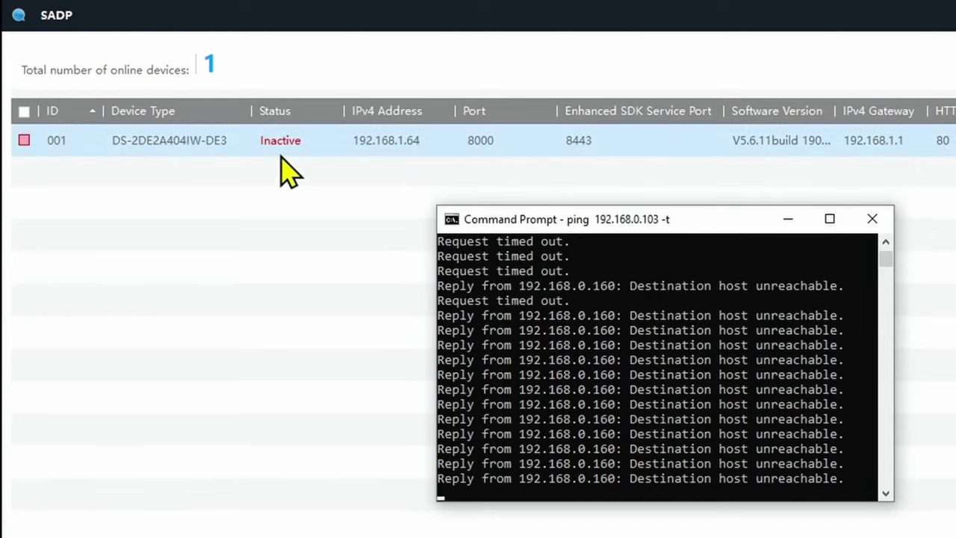
click(282, 160)
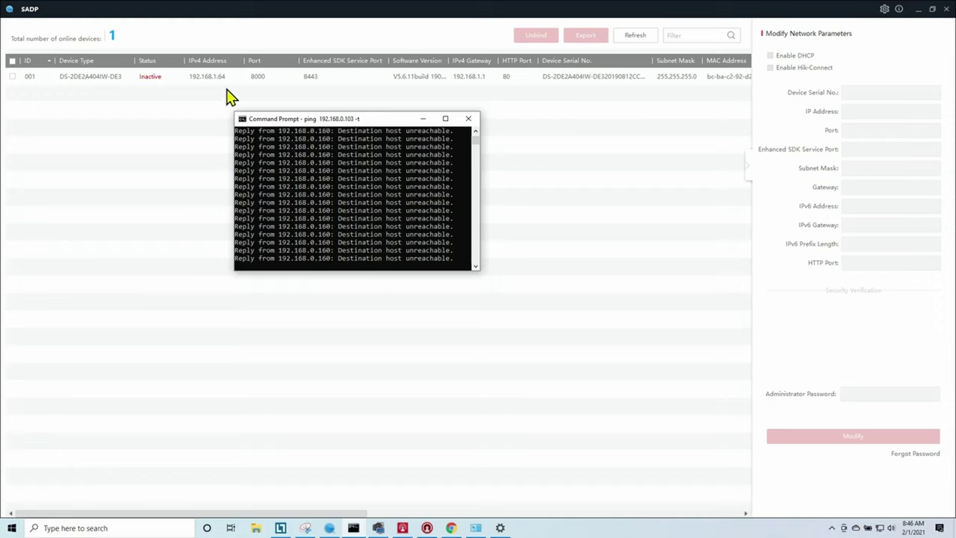
Open the IPv4 properties of the Ethernet adapter from Network Connections.
click(476, 528)
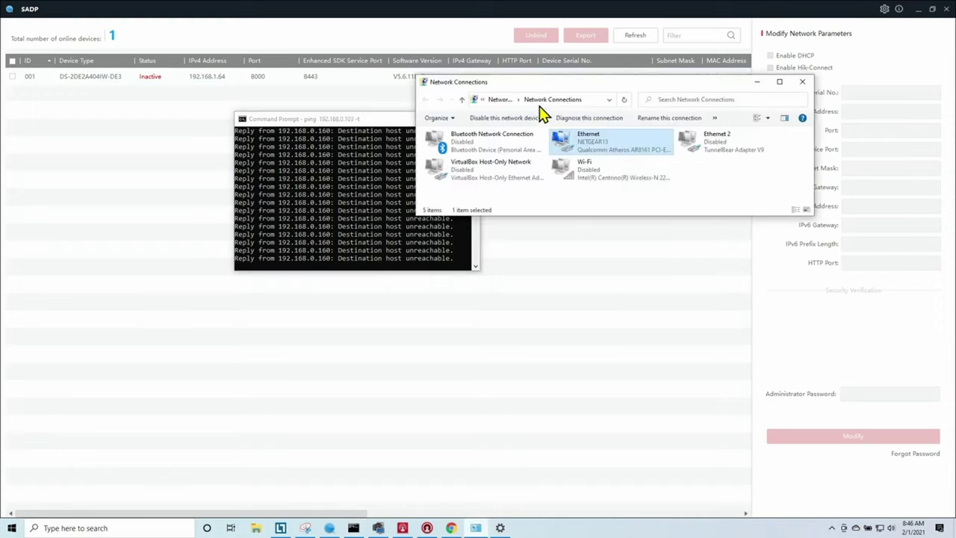
drag(542, 88, 317, 217)
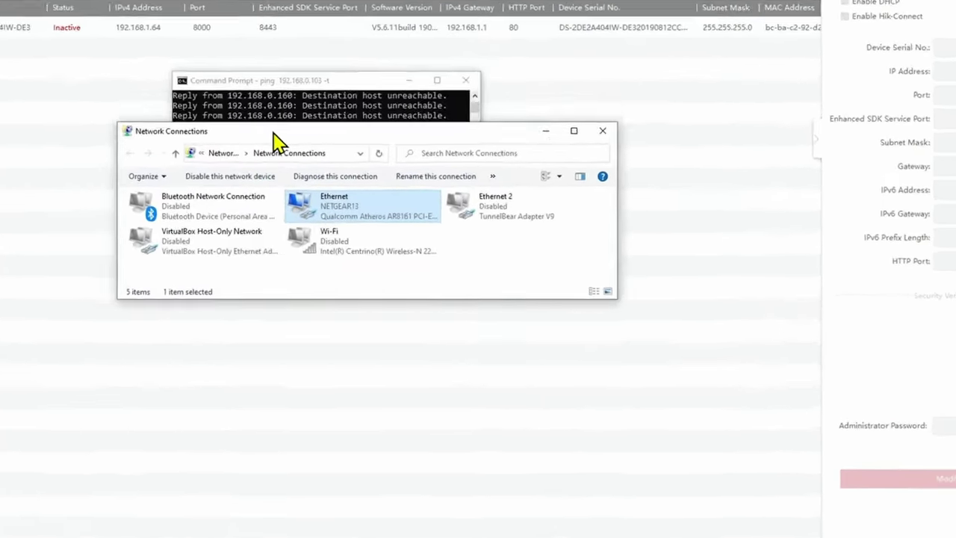
click(317, 216)
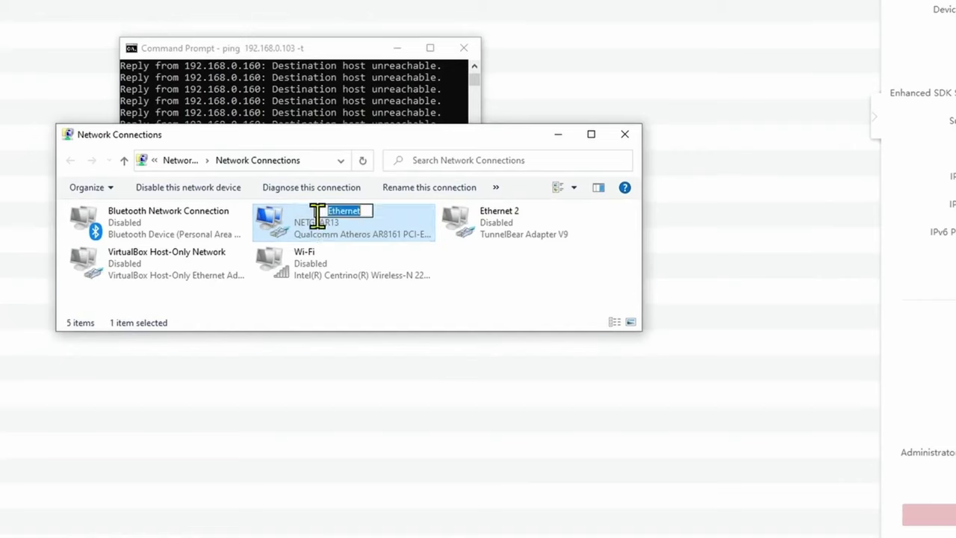
click(299, 228)
right_click(293, 219)
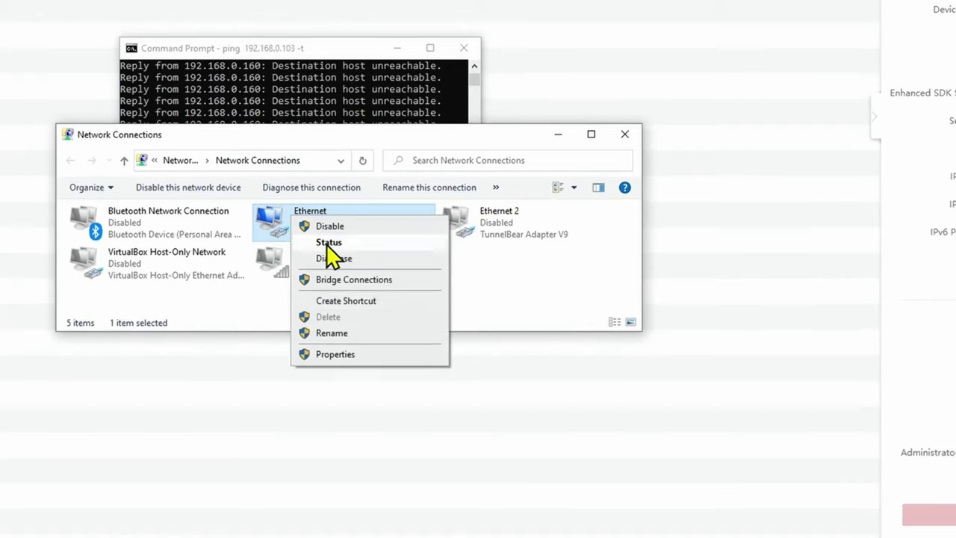
click(360, 355)
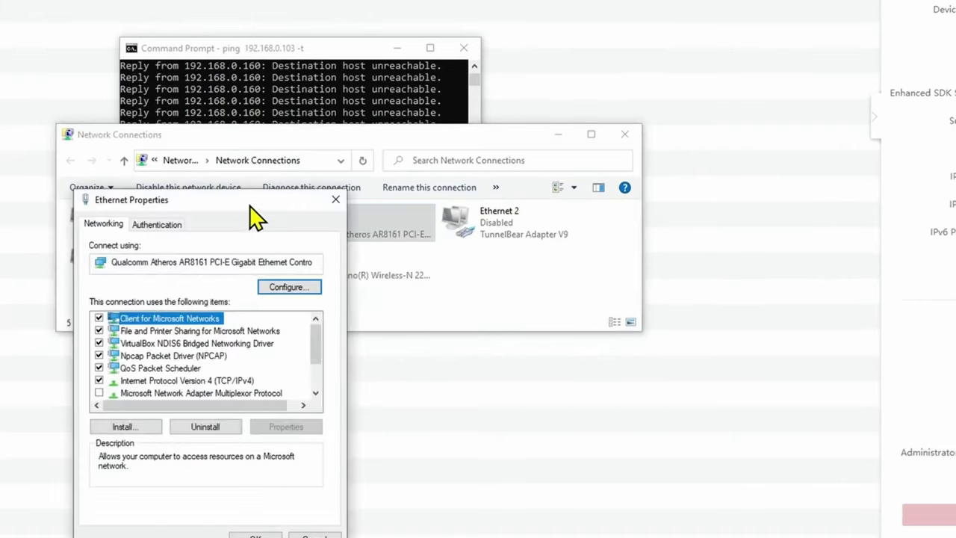
drag(248, 202, 235, 57)
double_click(217, 237)
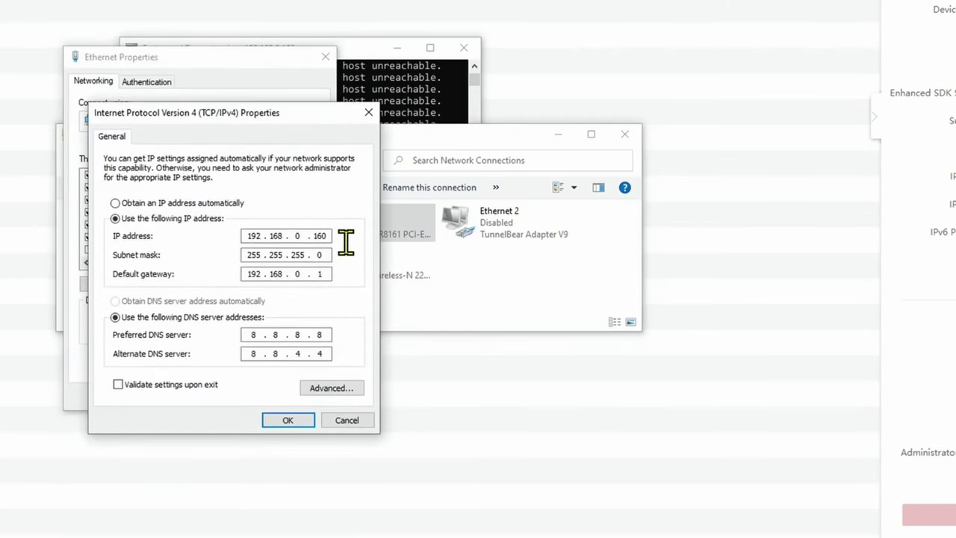
In Advanced TCP/IP settings, re-add 192.168.1.160 as a second adapter IP address.
click(331, 389)
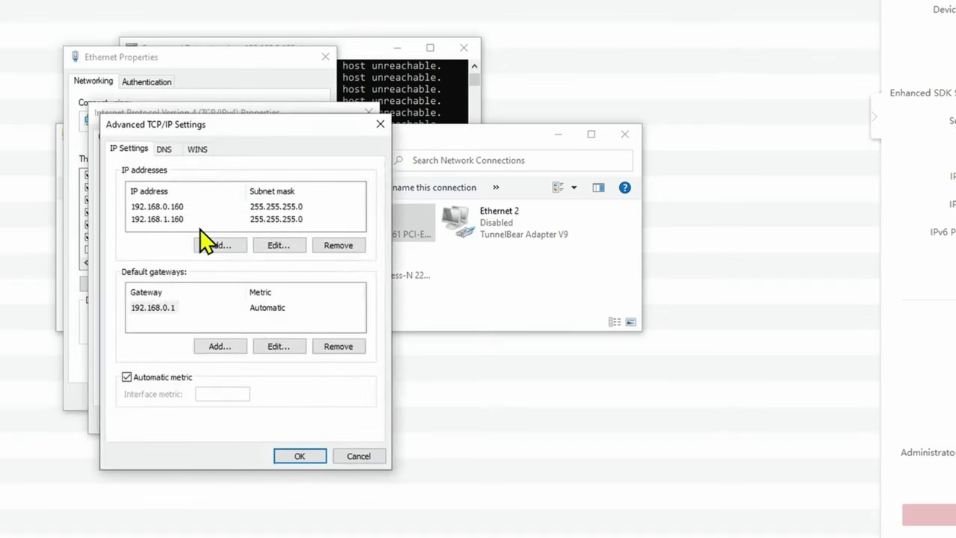
click(159, 220)
click(340, 247)
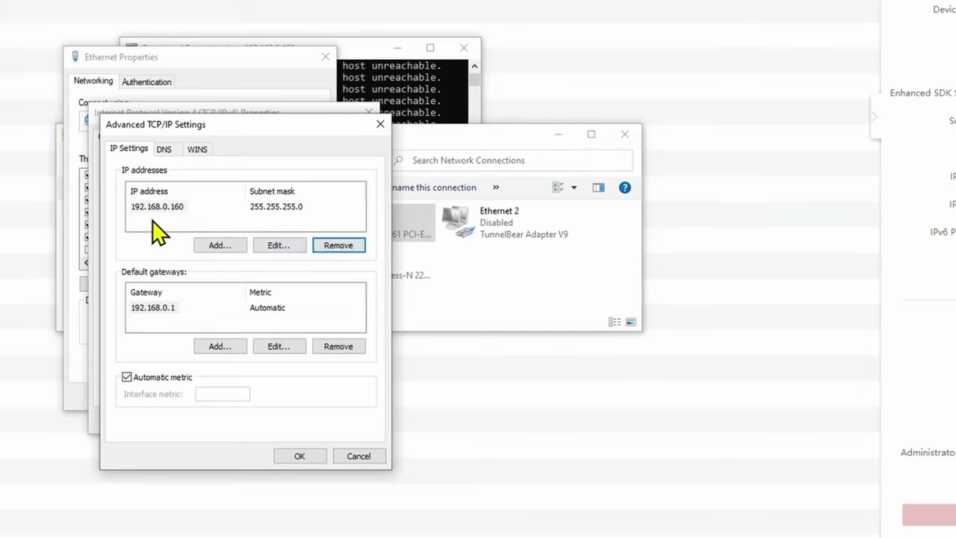
click(217, 248)
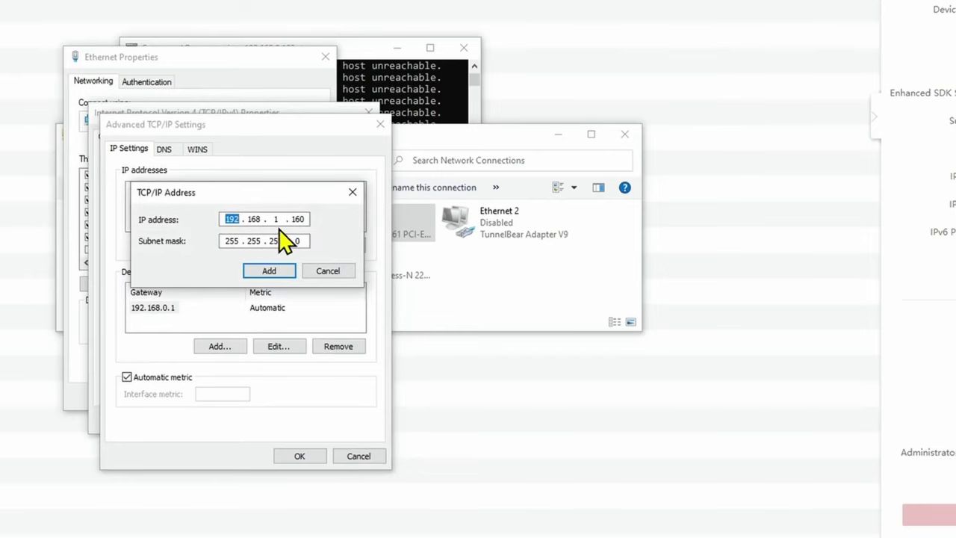
click(285, 274)
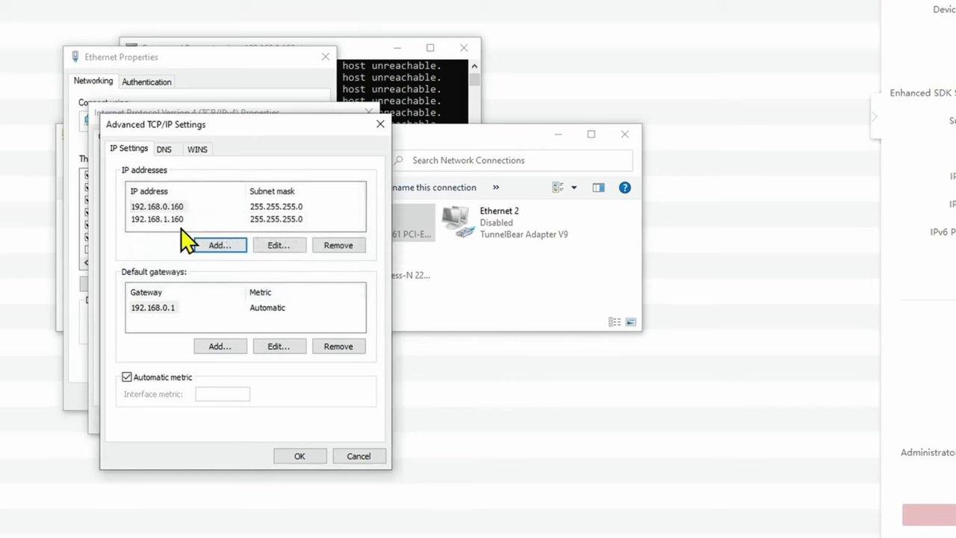
Confirm the TCP/IP, IPv4 and Ethernet dialogs, then minimize Network Connections.
click(296, 455)
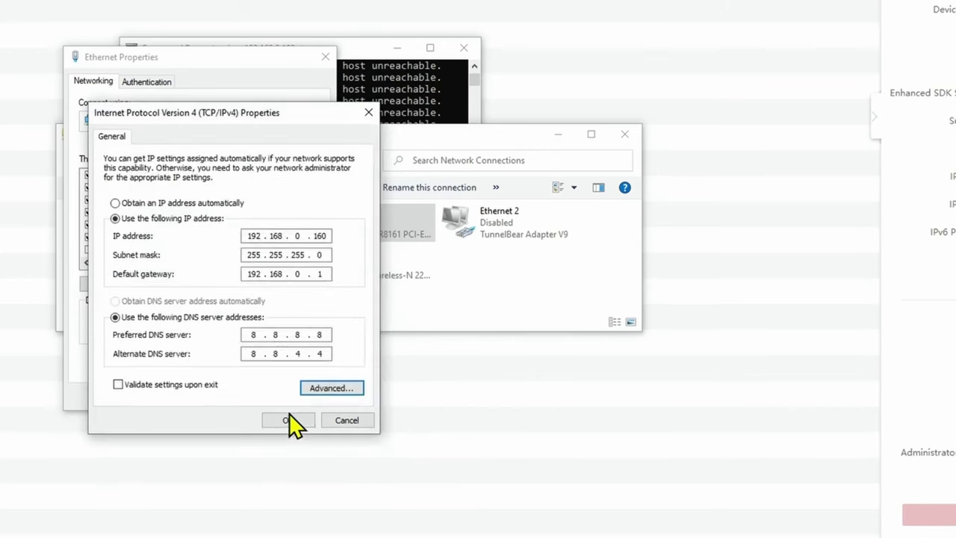
click(287, 416)
click(245, 396)
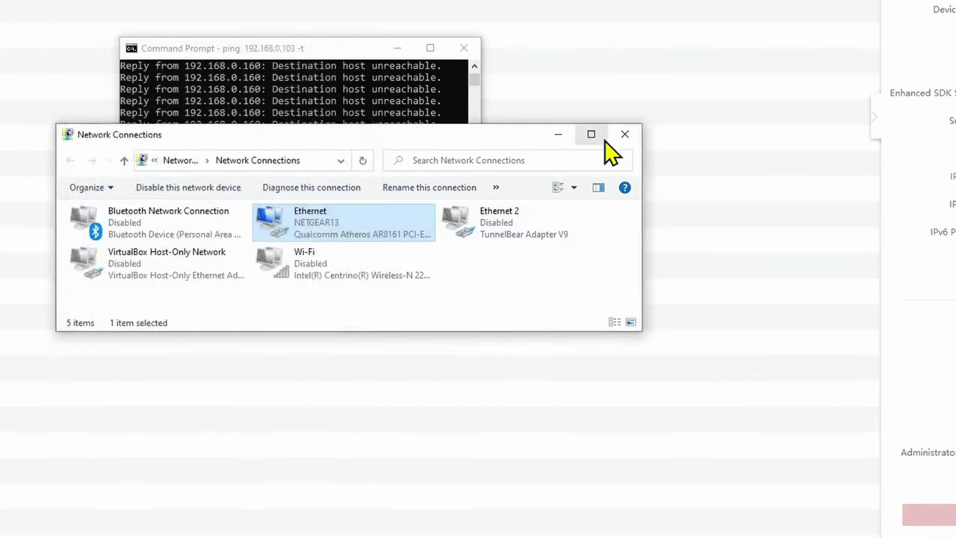
click(565, 140)
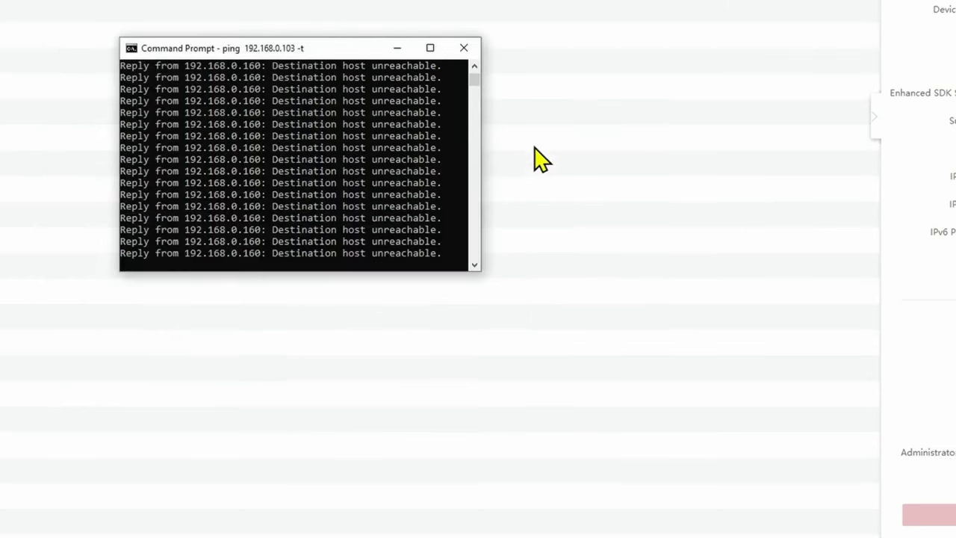
Stop the old ping and start a continuous ping to 192.168.1.64.
click(341, 196)
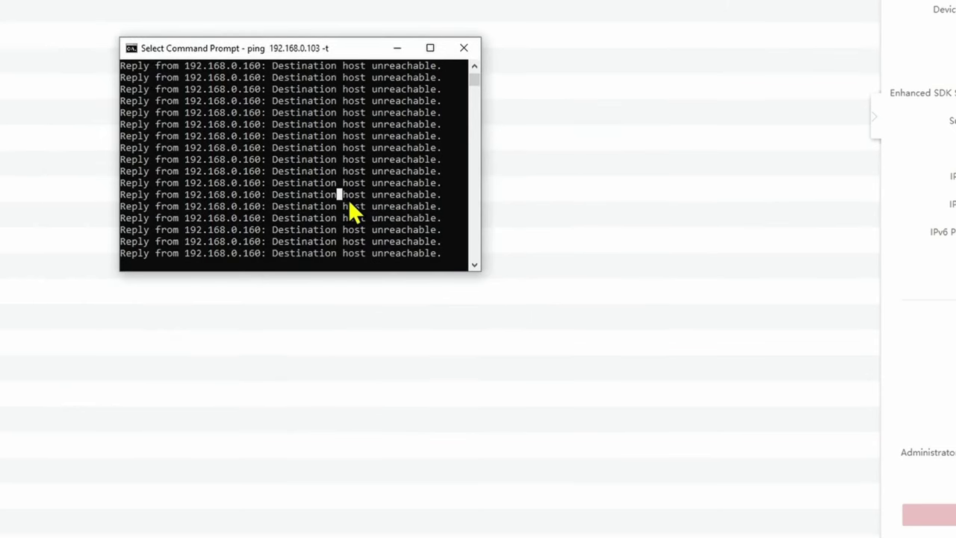
key(Escape)
key(ctrl+c)
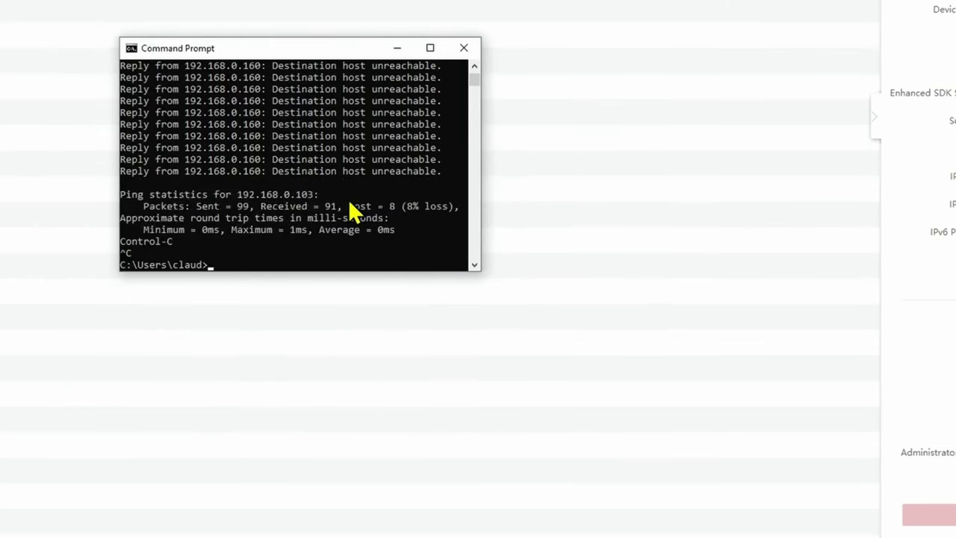
key(Up)
key(Left)
key(Left)
key(Left)
key(Left)
key(Left)
key(Left)
key(Left)
key(BackSpace)
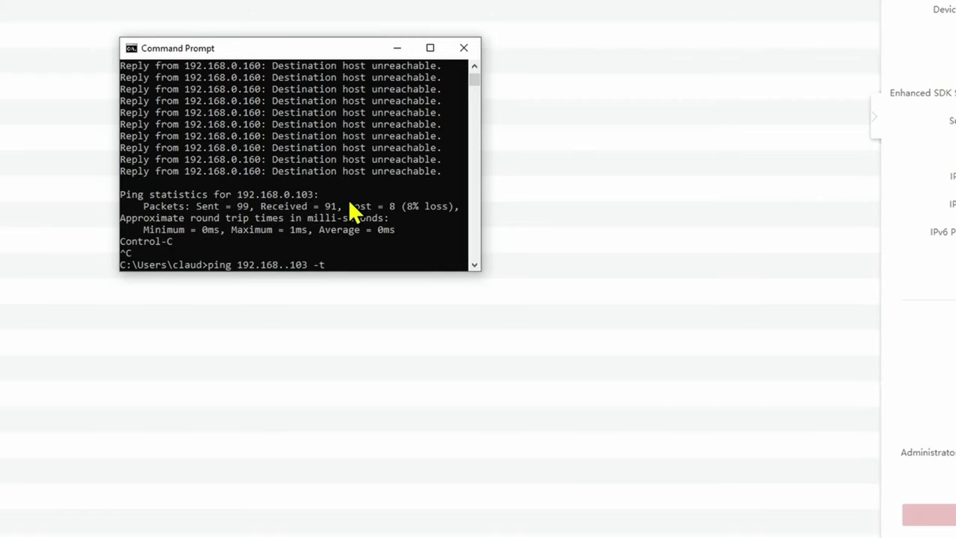
text(1)
key(Return)
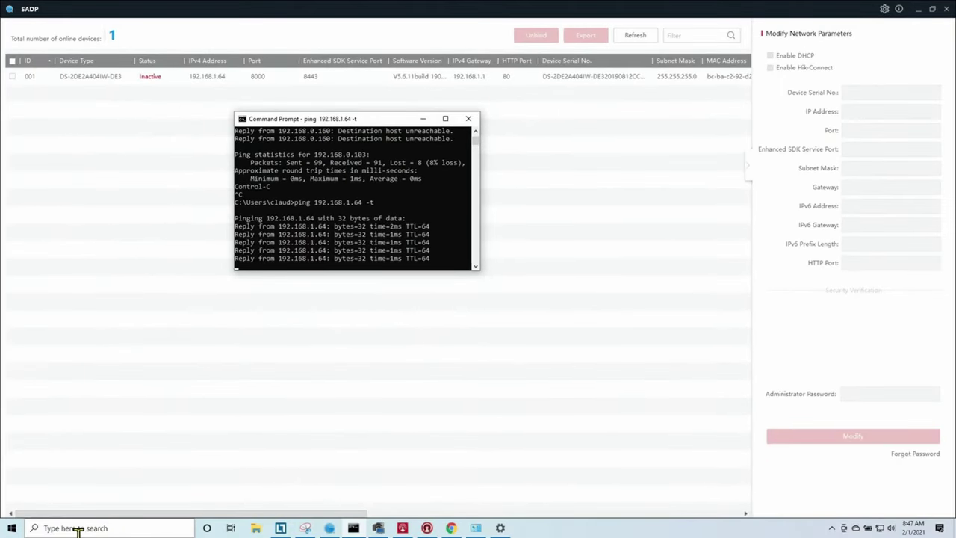
Open a second Command Prompt via search, close it, and scroll the ping output.
click(93, 528)
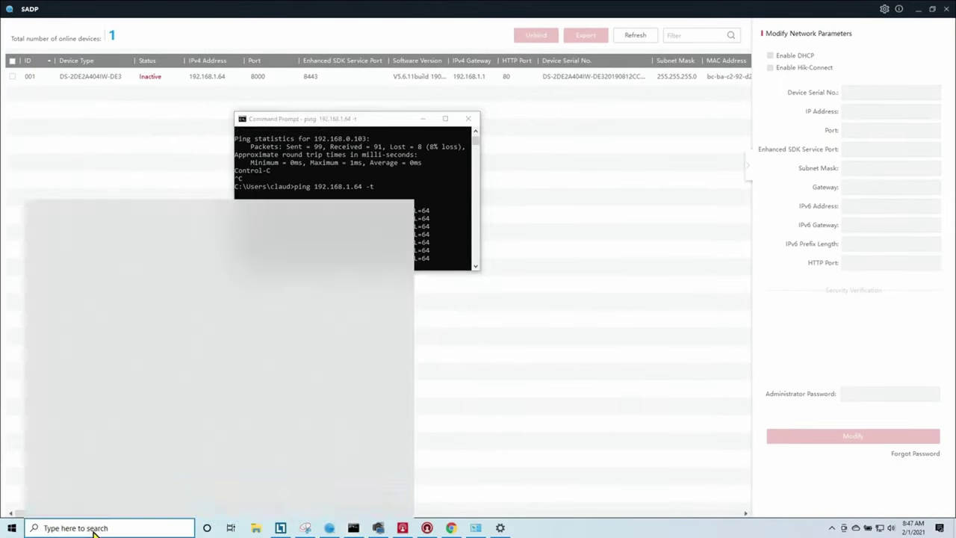
text(cmd)
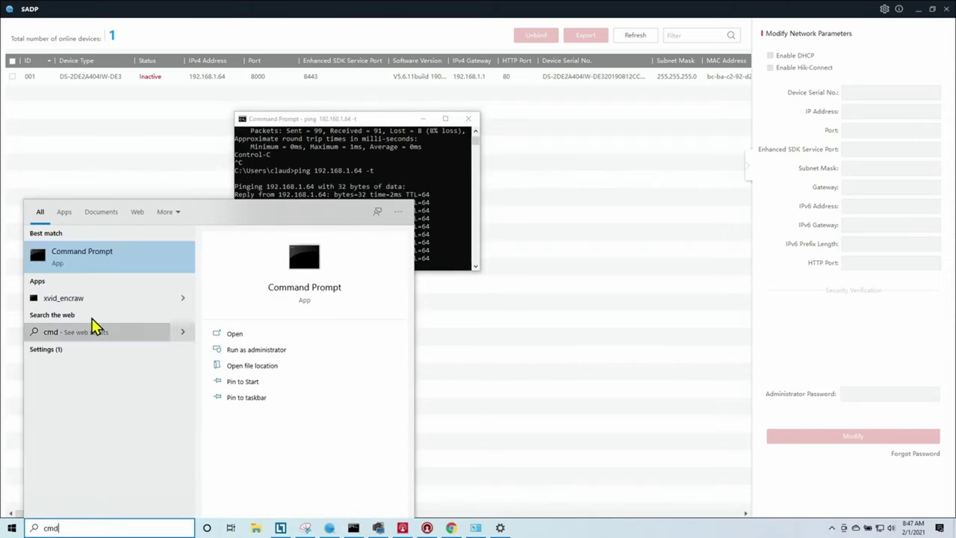
click(82, 254)
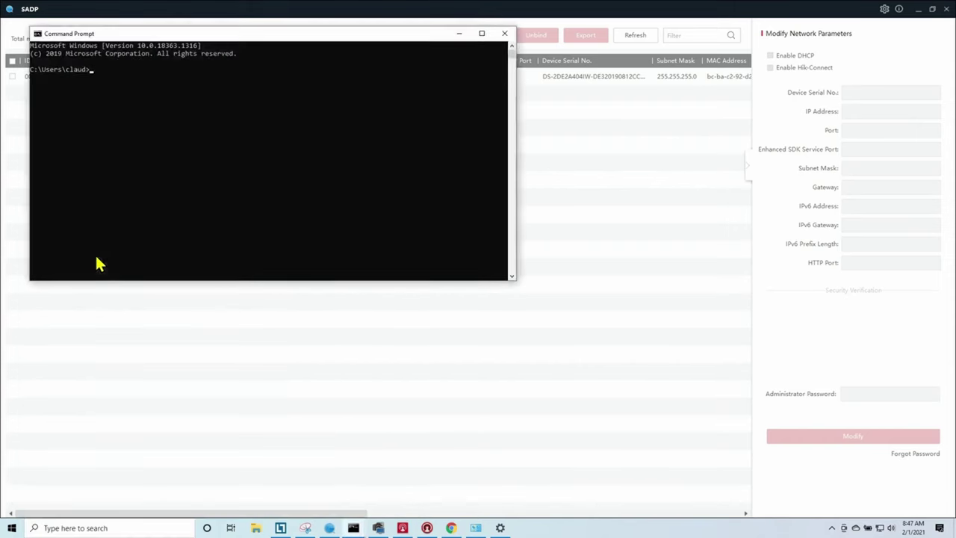
drag(202, 34, 412, 169)
drag(243, 167, 232, 145)
click(703, 146)
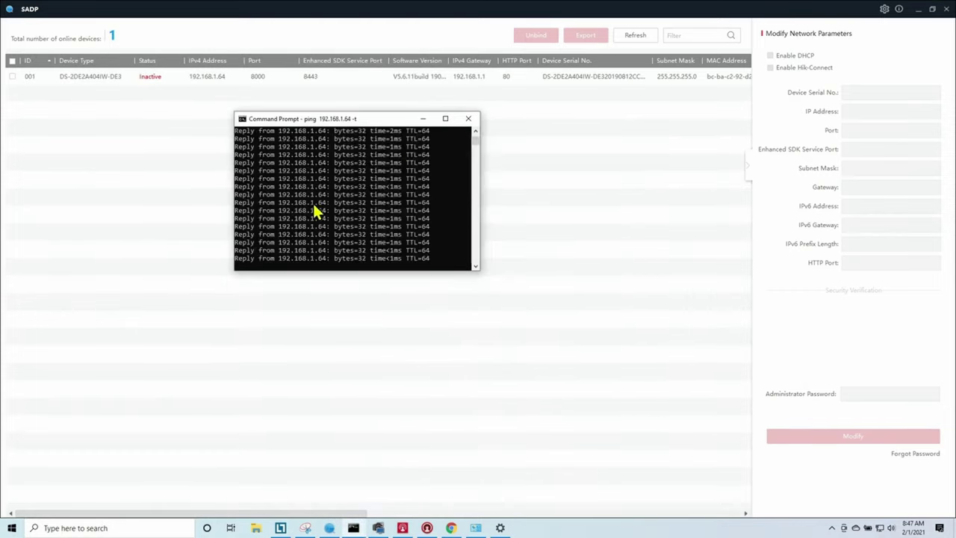
scroll(321, 213, up, 2)
scroll(315, 184, down, 2)
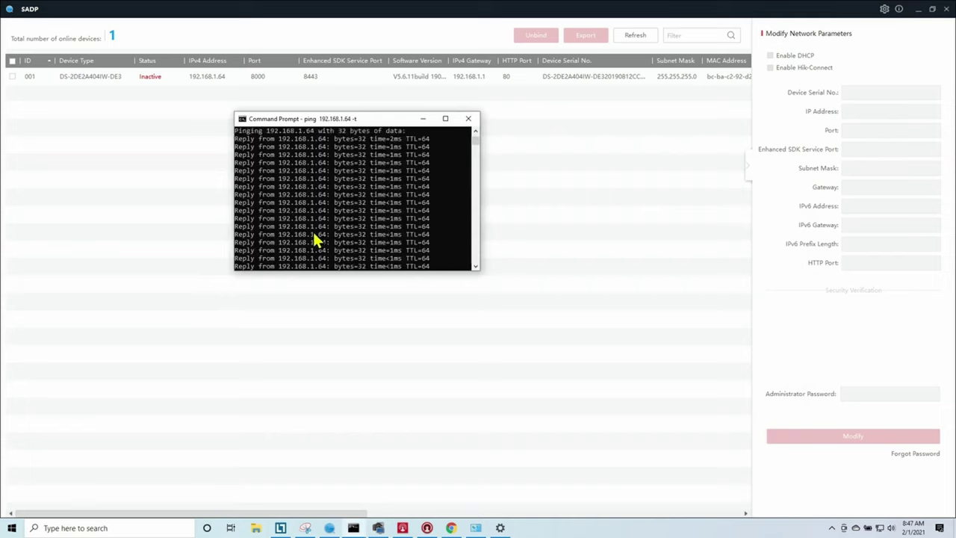
scroll(324, 254, down, 1)
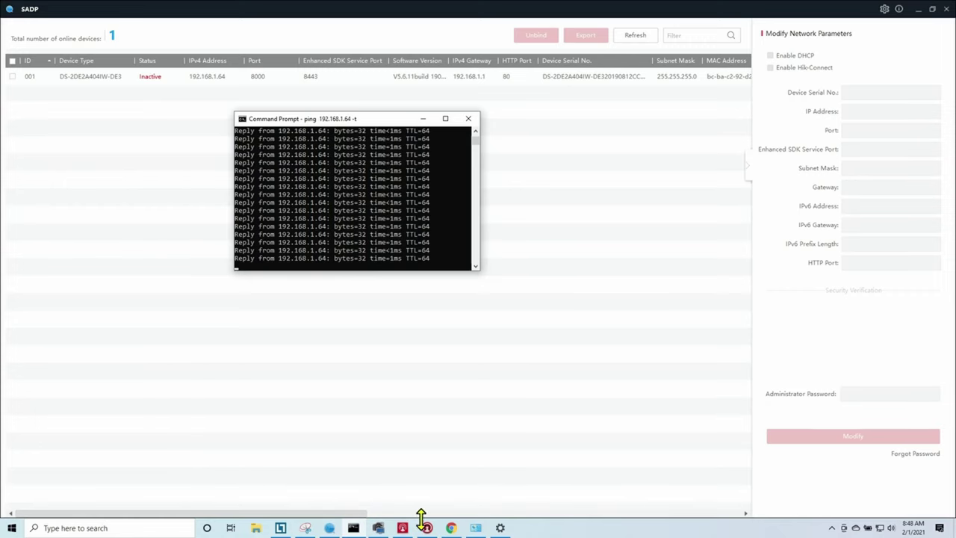
Activate the camera with a new admin password, then save security questions and a recovery e-mail.
mouse_move(436, 525)
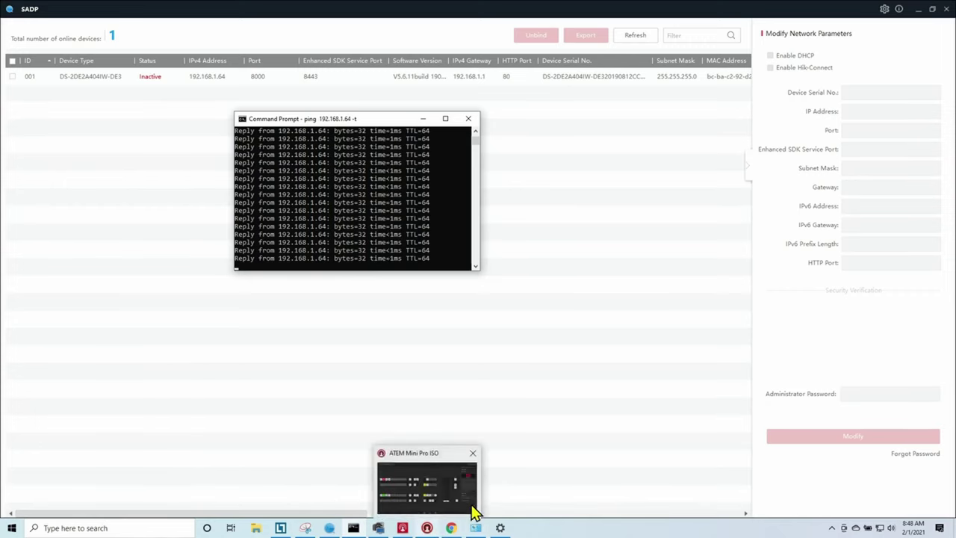
click(458, 528)
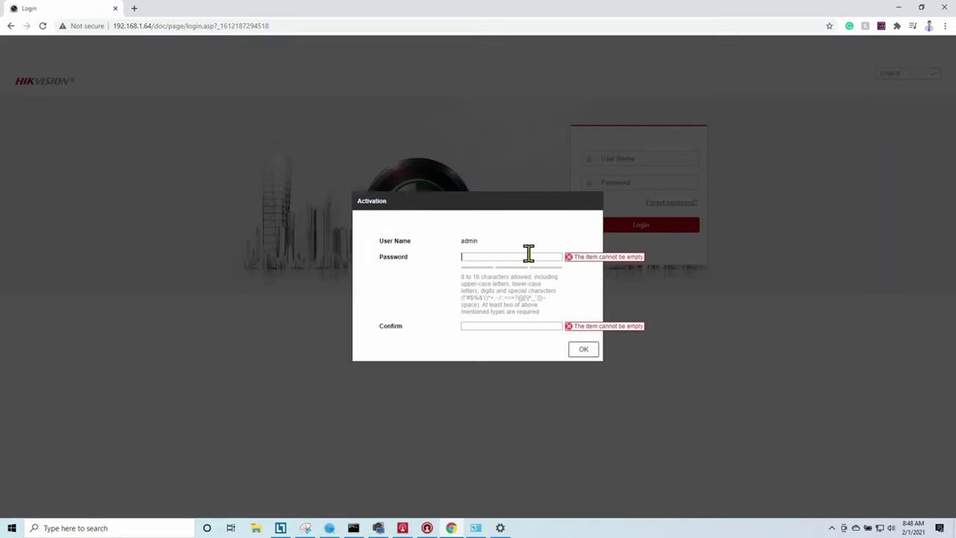
text(***********)
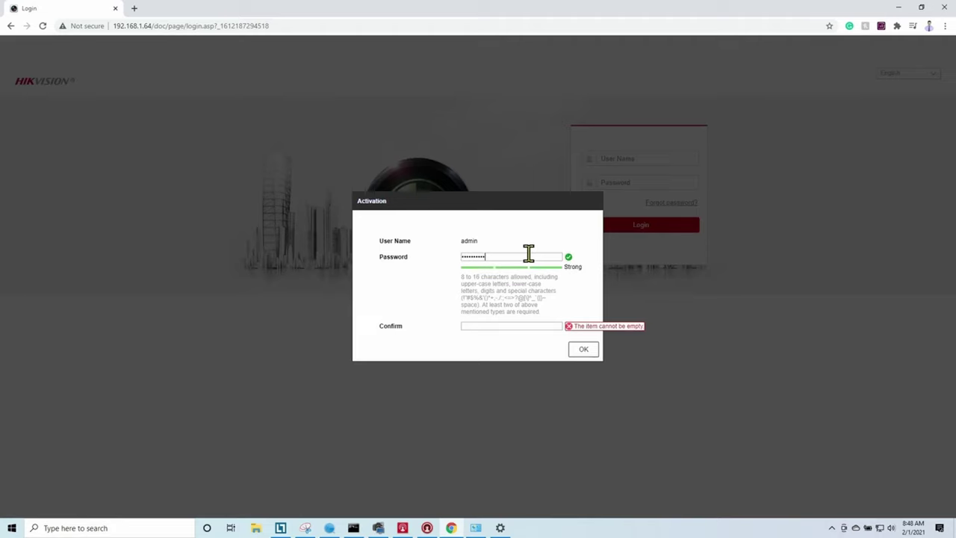
click(493, 325)
text(**********)
click(584, 349)
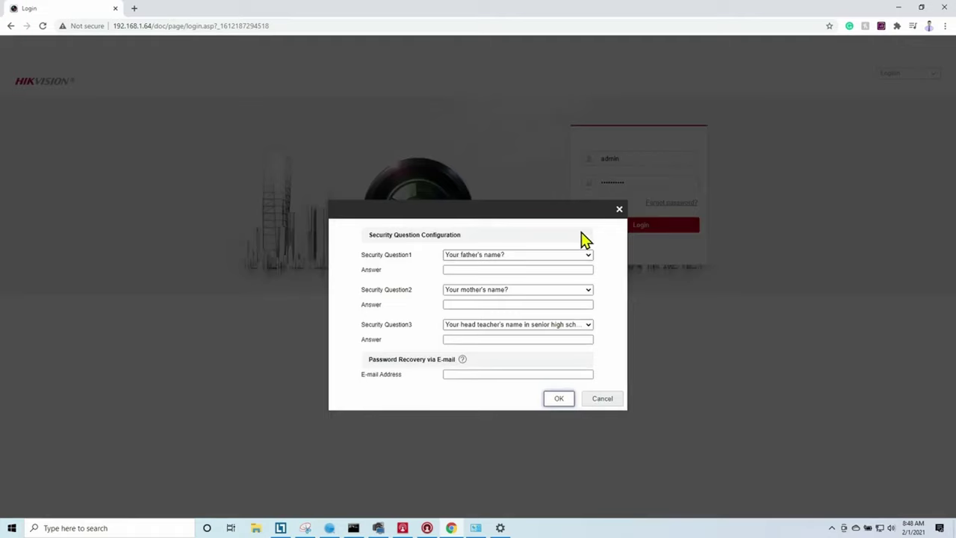
click(531, 270)
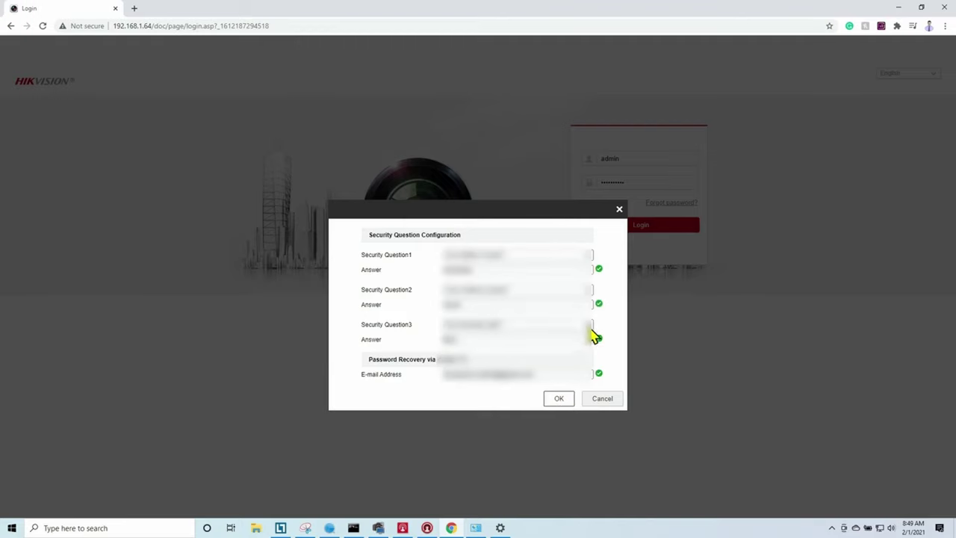
click(560, 401)
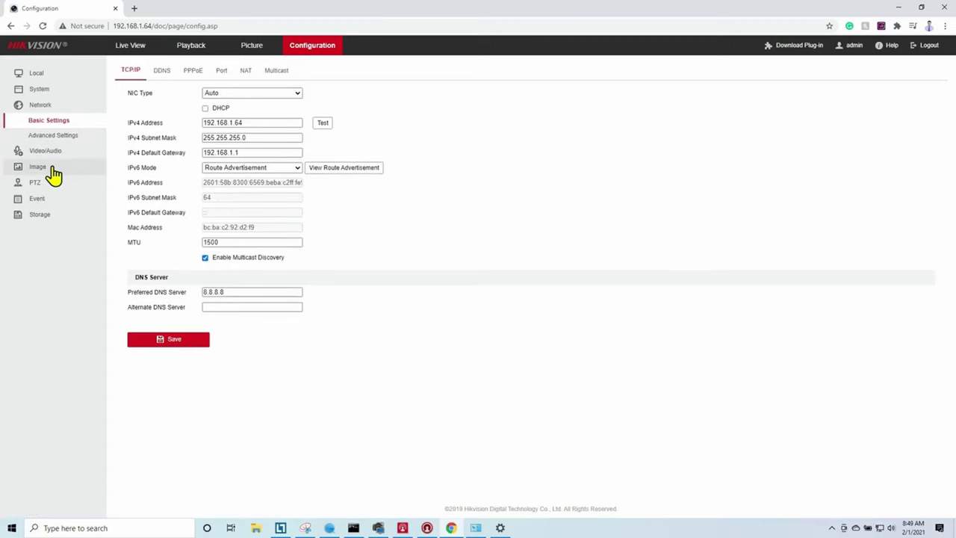
Set the image Mirror to Center under Video Adjustment, then return to Live View.
click(52, 168)
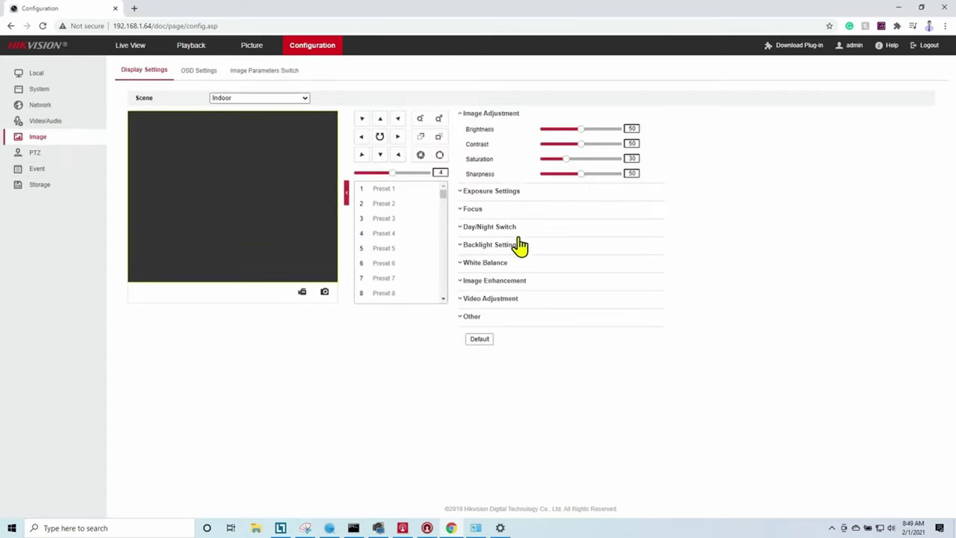
click(510, 300)
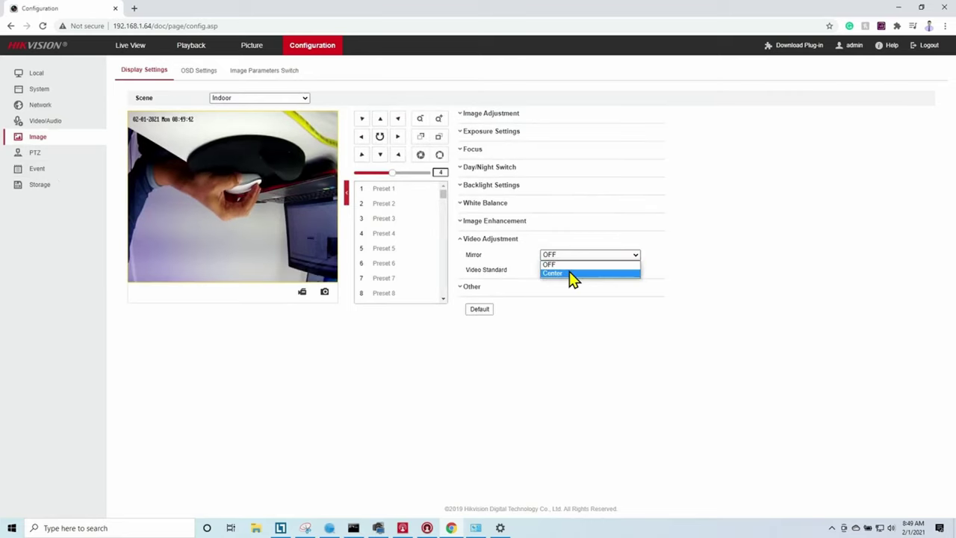
click(568, 273)
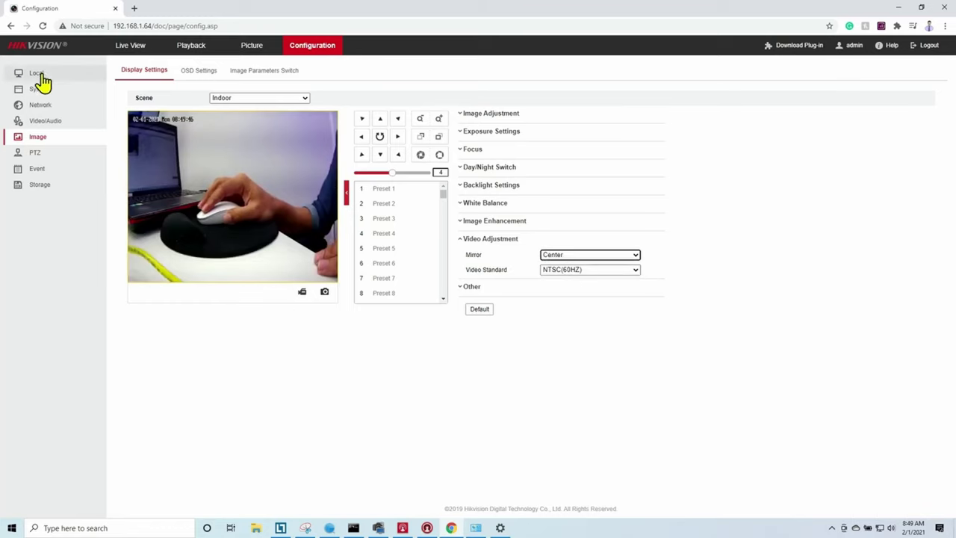
click(40, 106)
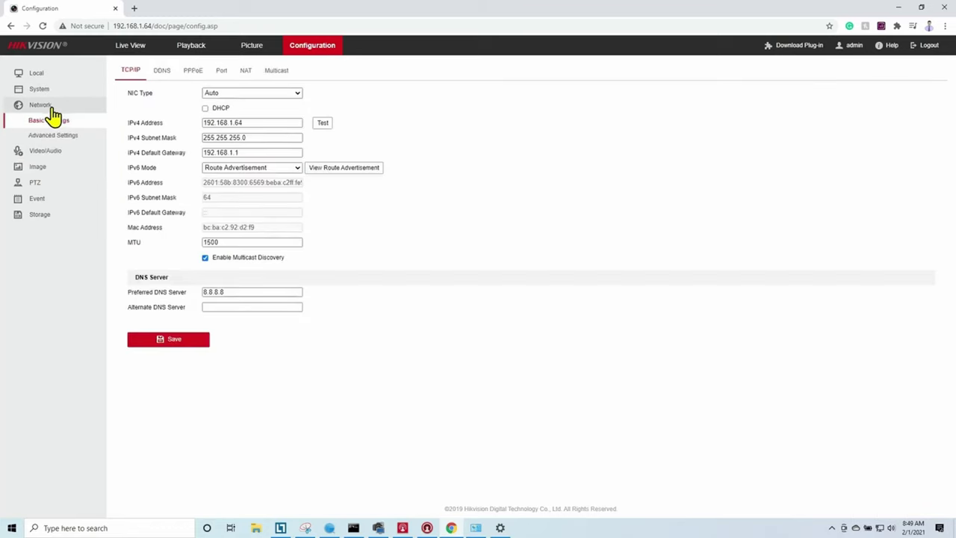
click(128, 48)
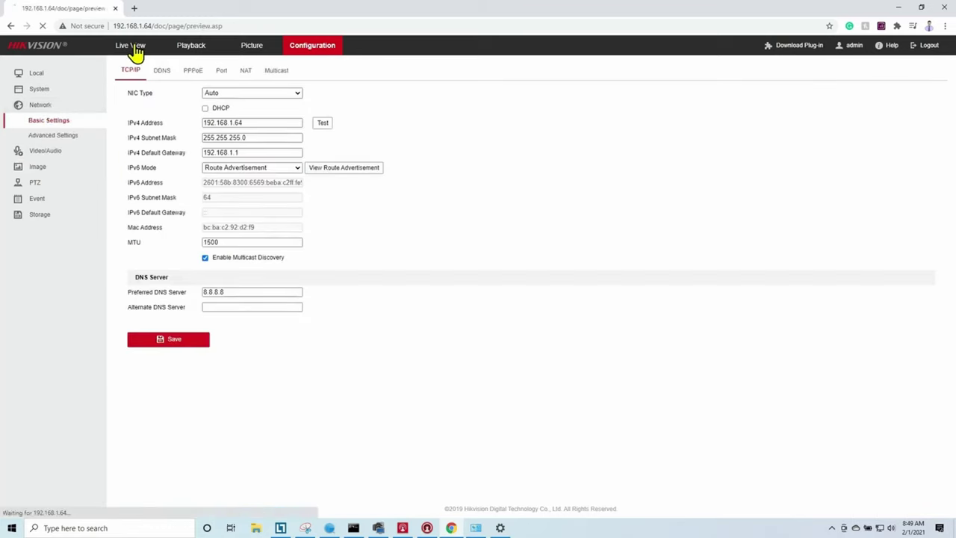